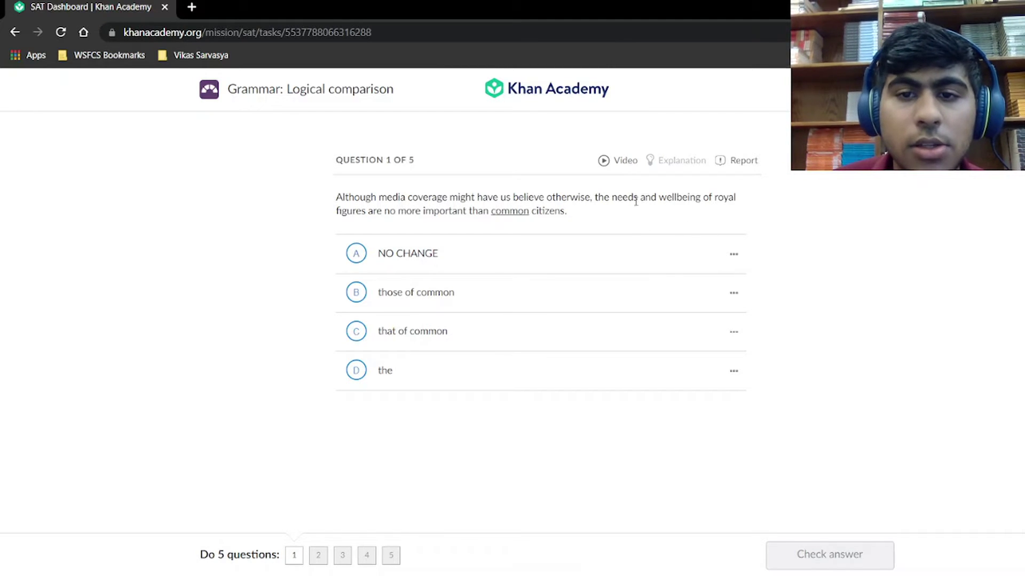
# Step: Cross out NO CHANGE and select 'those of common' for question 1
pyautogui.moveTo(594, 198)
pyautogui.mouseDown()
pyautogui.moveTo(633, 216)
pyautogui.moveTo(394, 230)
pyautogui.moveTo(356, 211)
pyautogui.mouseUp()
pyautogui.moveTo(487, 212); pyautogui.dragTo(696, 198)
pyautogui.moveTo(492, 212); pyautogui.dragTo(565, 213)
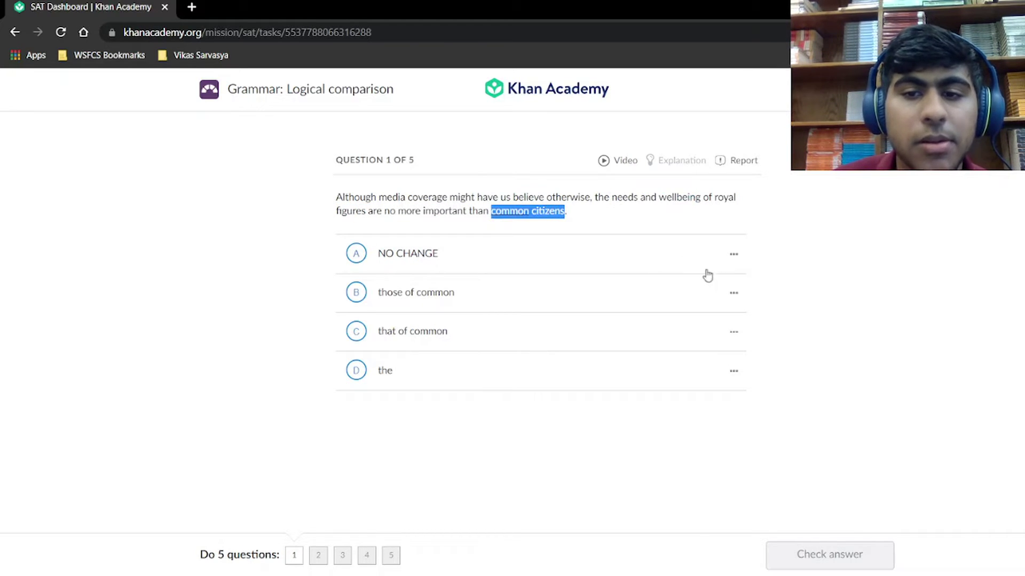
pyautogui.click(734, 215)
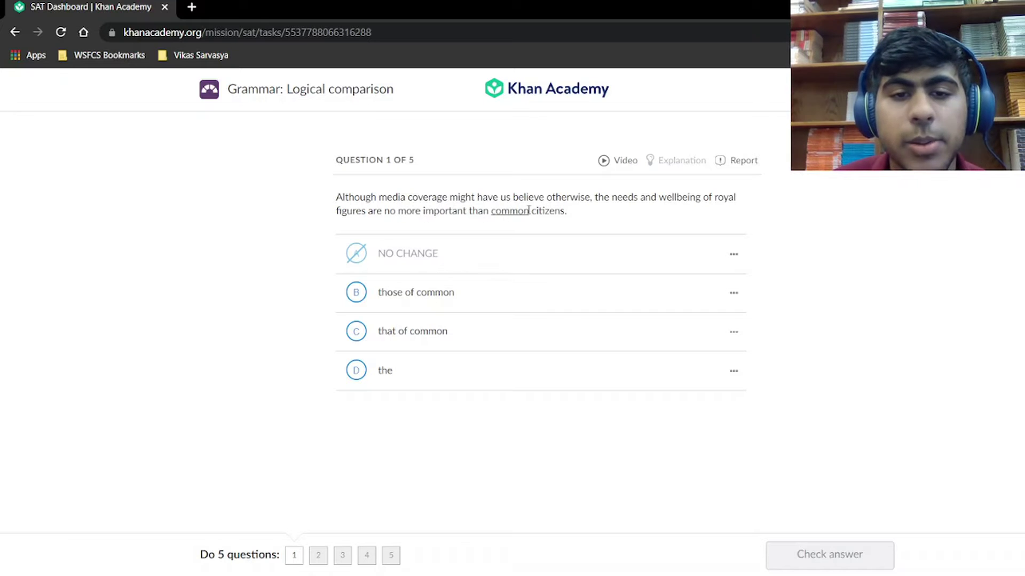
pyautogui.moveTo(612, 197); pyautogui.dragTo(721, 198)
pyautogui.click(686, 211)
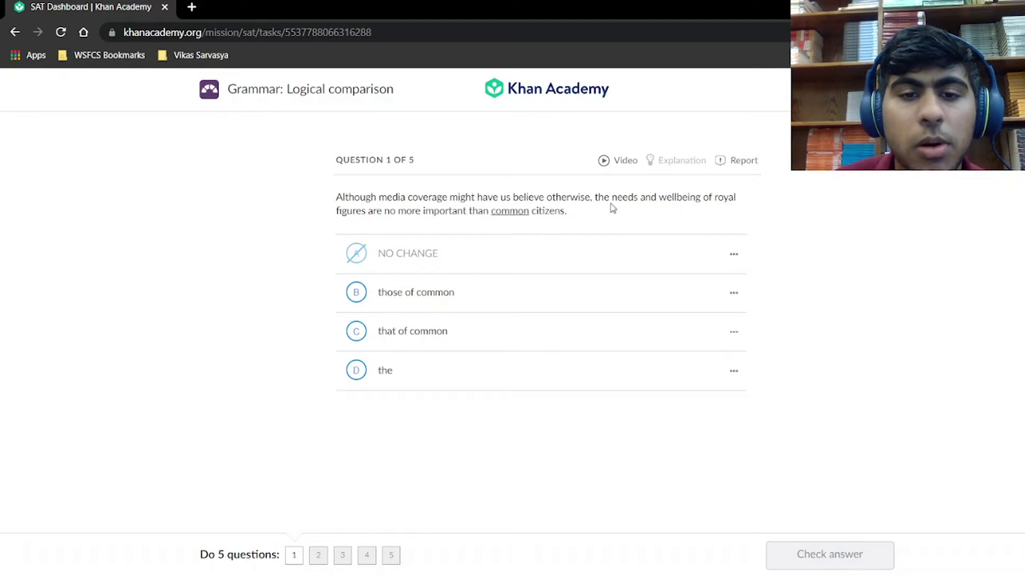
pyautogui.moveTo(612, 197); pyautogui.dragTo(700, 199)
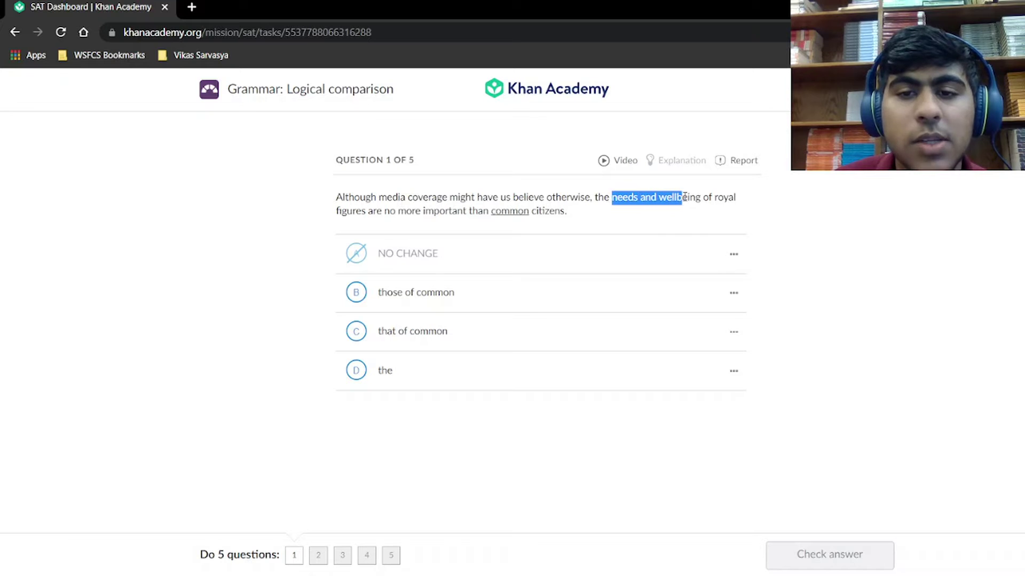
pyautogui.click(395, 299)
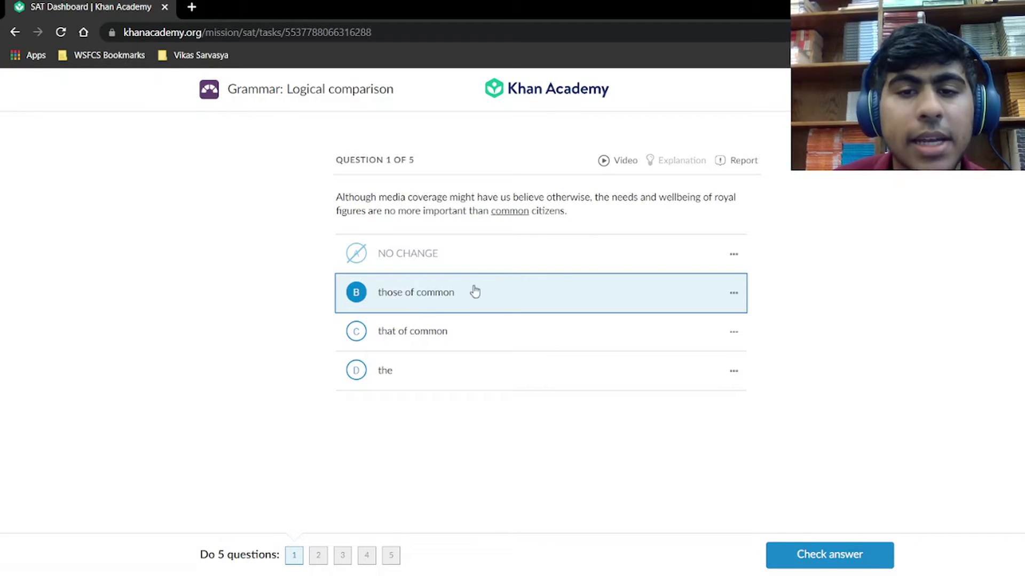
# Step: Get question 1 graded correct and advance to question 2
pyautogui.moveTo(620, 201); pyautogui.dragTo(701, 199)
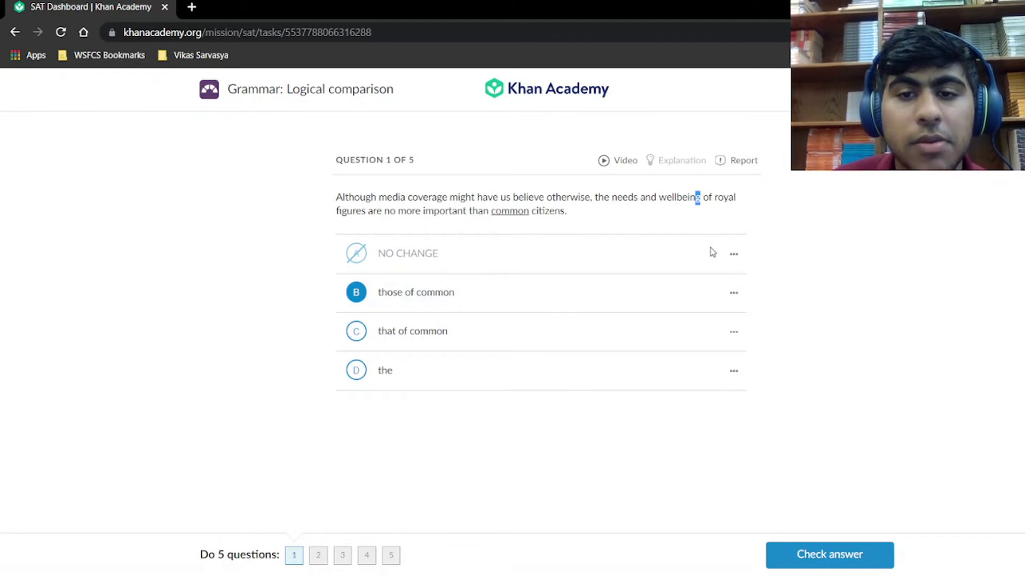
pyautogui.click(733, 293)
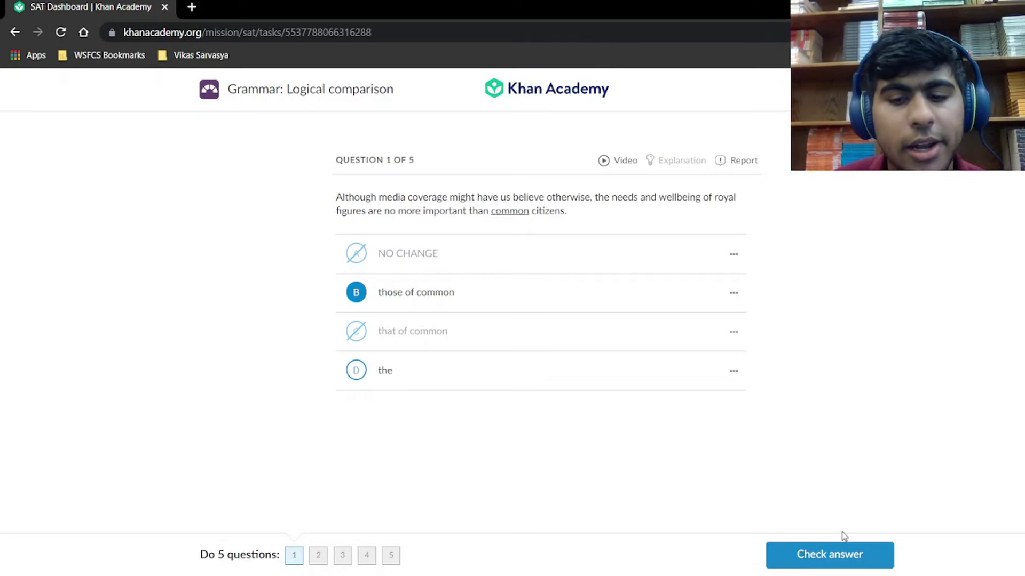
pyautogui.click(841, 555)
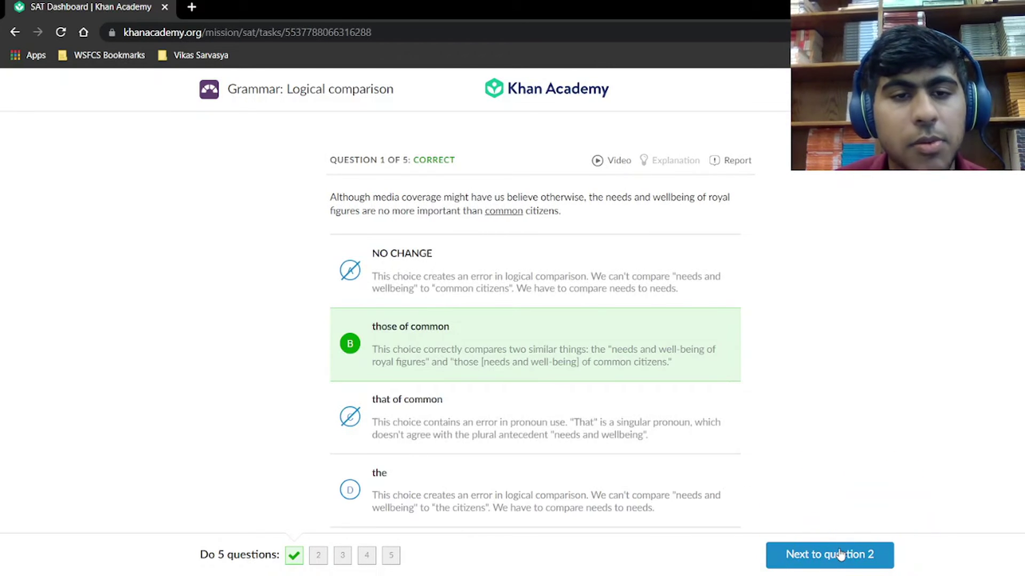
pyautogui.click(841, 555)
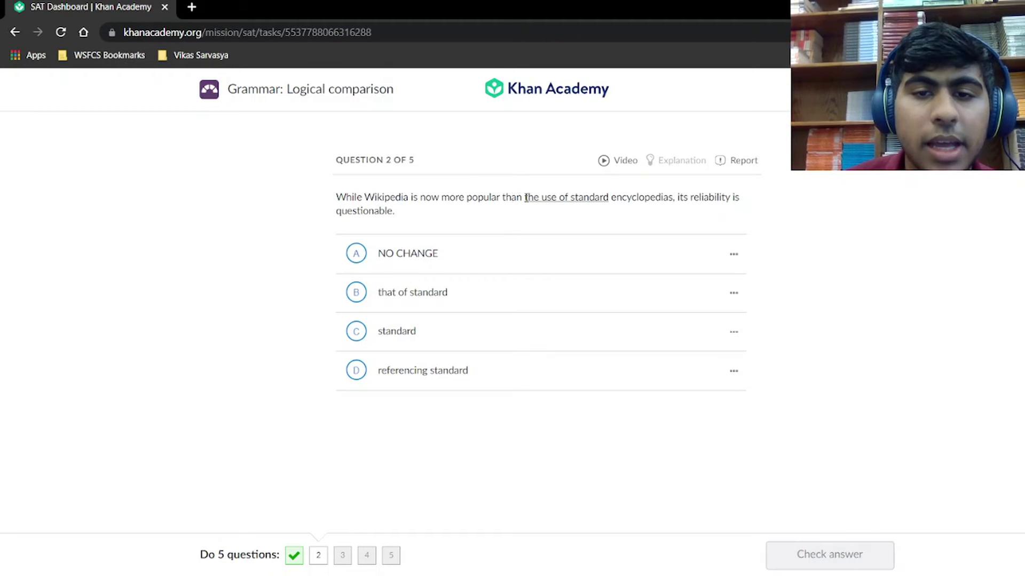
# Step: Select option C 'standard' for the Wikipedia question and check it
pyautogui.moveTo(524, 198); pyautogui.dragTo(671, 197)
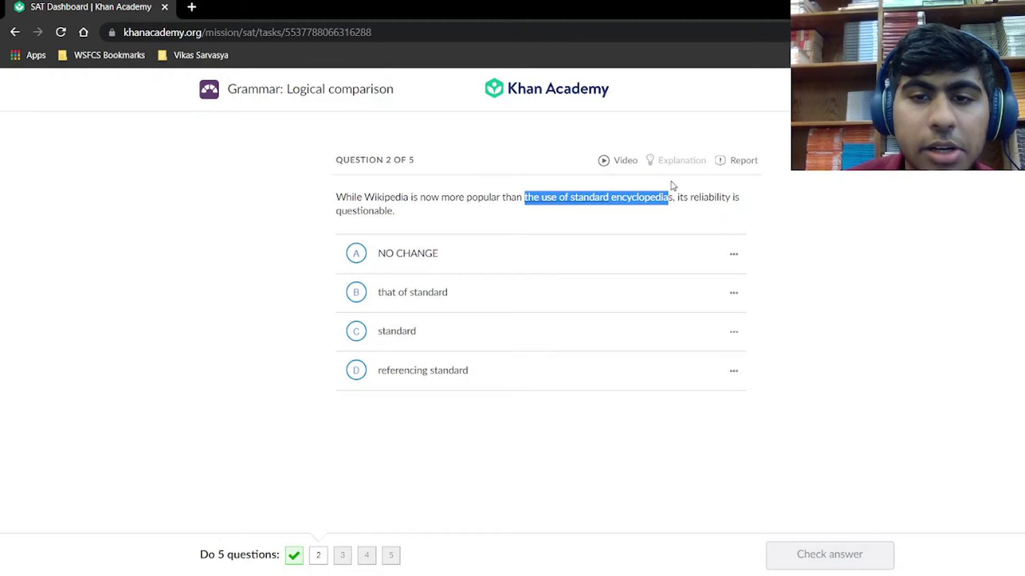
pyautogui.click(497, 346)
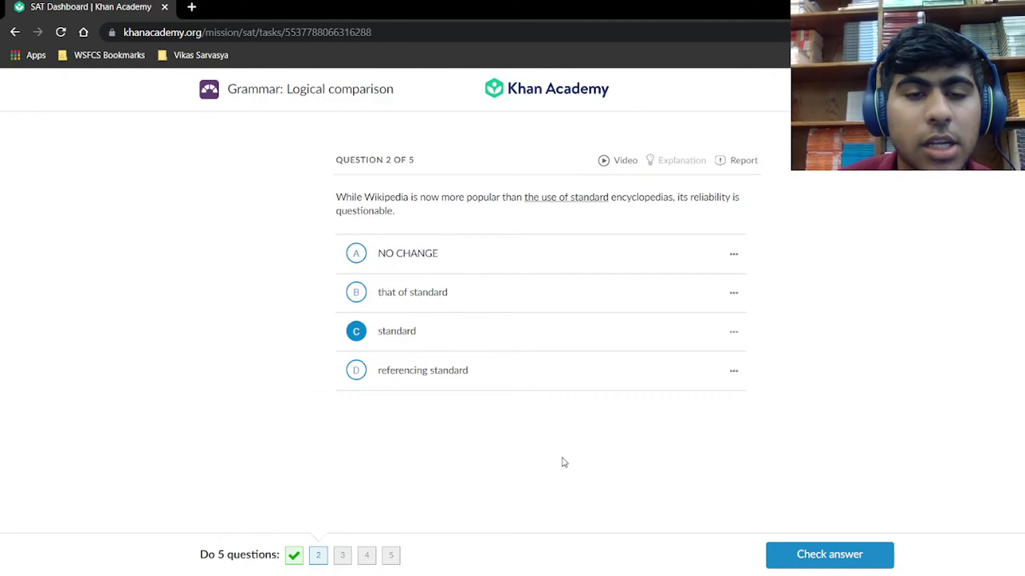
pyautogui.click(824, 552)
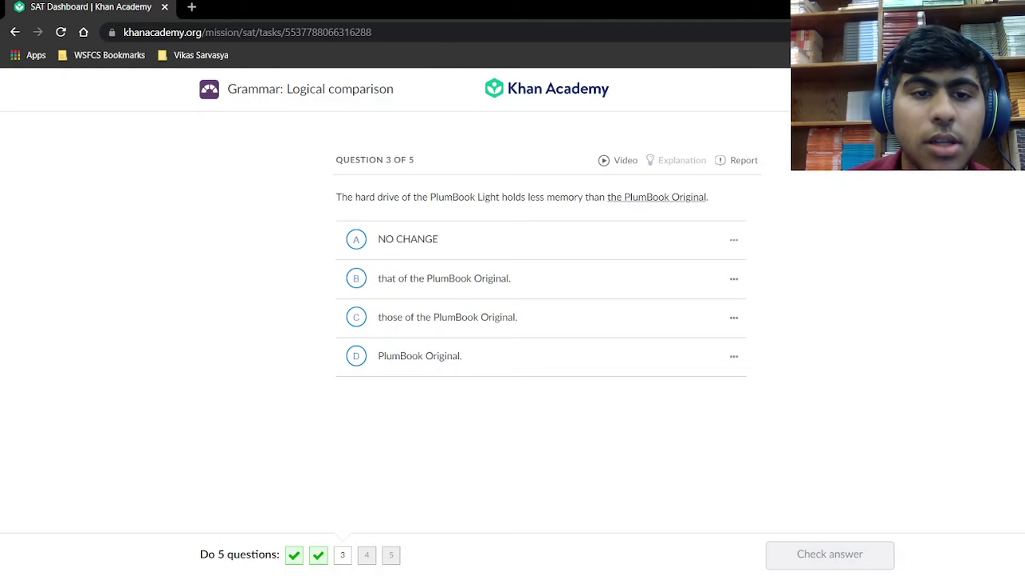
# Step: Select 'that of the PlumBook Original.' as question 3's answer
pyautogui.moveTo(354, 197); pyautogui.dragTo(424, 196)
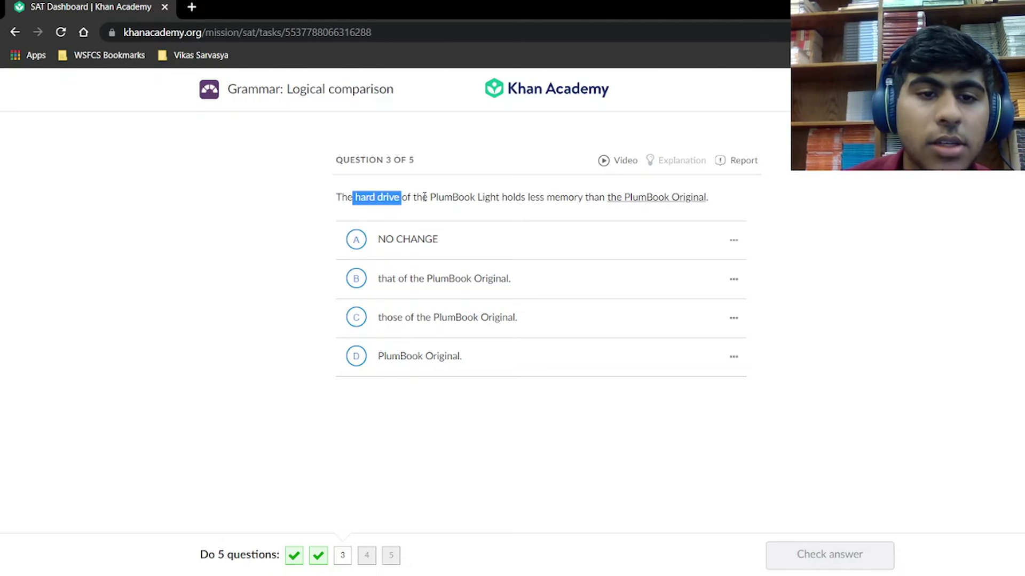
pyautogui.moveTo(605, 198); pyautogui.dragTo(702, 216)
pyautogui.click(584, 443)
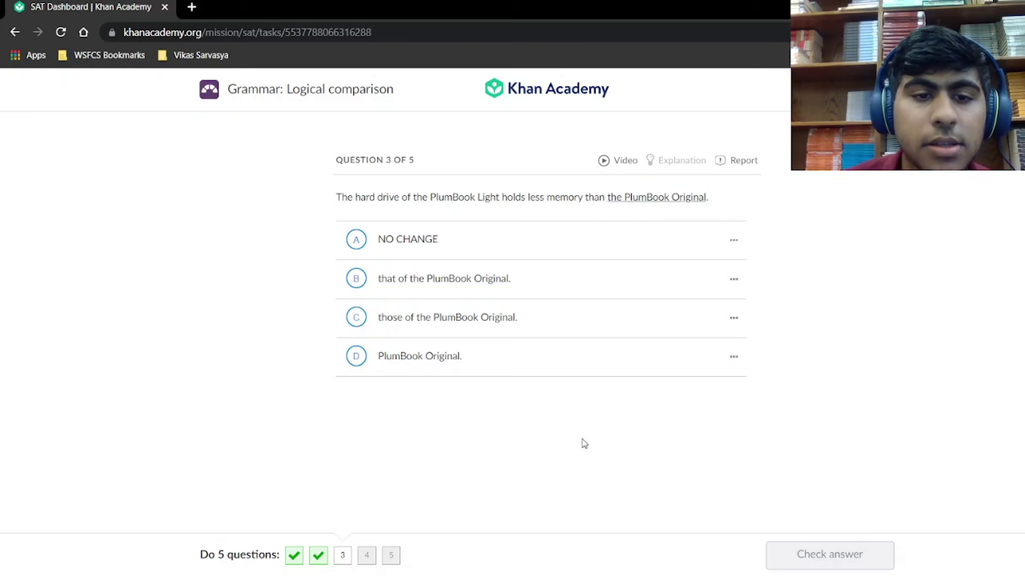
pyautogui.click(357, 279)
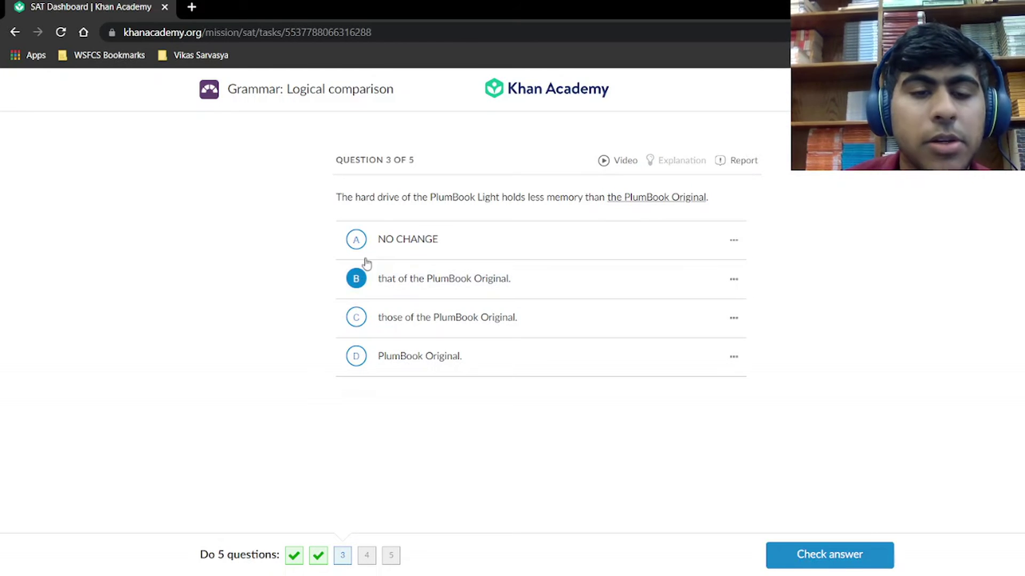
# Step: Get question 3 graded correct and advance to question 4
pyautogui.moveTo(356, 197); pyautogui.dragTo(413, 197)
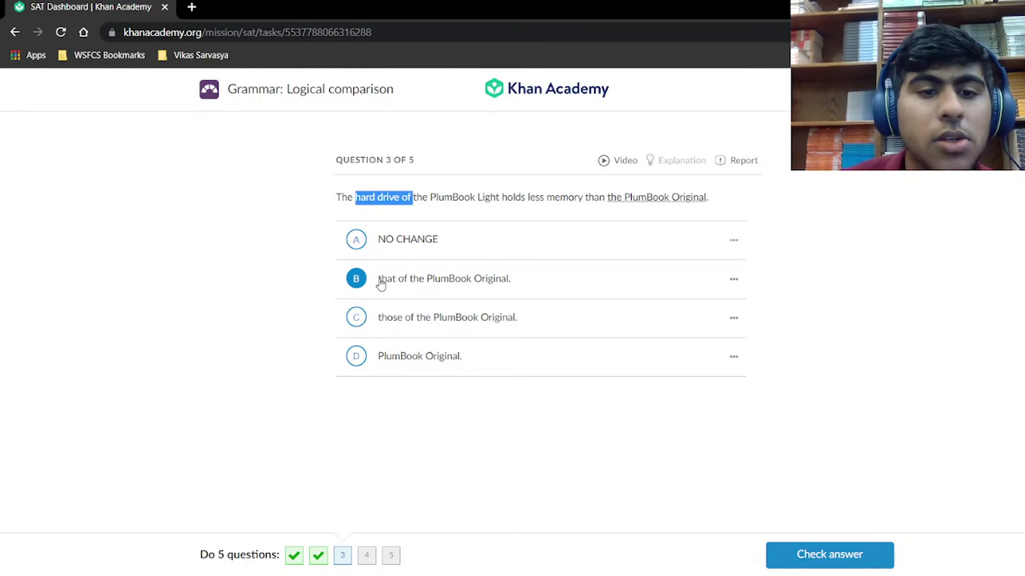
pyautogui.moveTo(355, 197)
pyautogui.mouseDown()
pyautogui.moveTo(397, 197)
pyautogui.moveTo(378, 197)
pyautogui.mouseUp()
pyautogui.moveTo(476, 197); pyautogui.dragTo(508, 196)
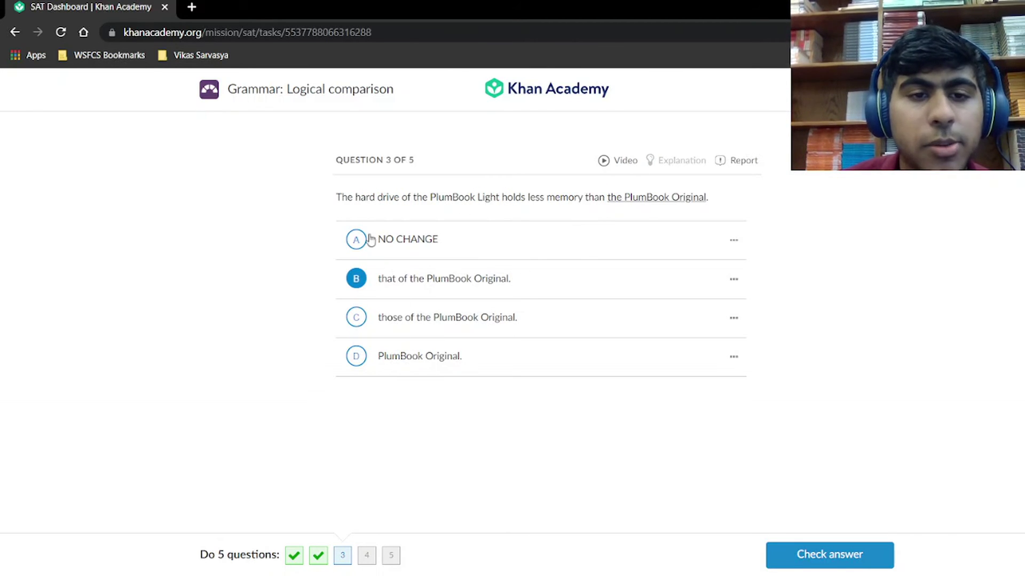
pyautogui.moveTo(352, 197); pyautogui.dragTo(380, 197)
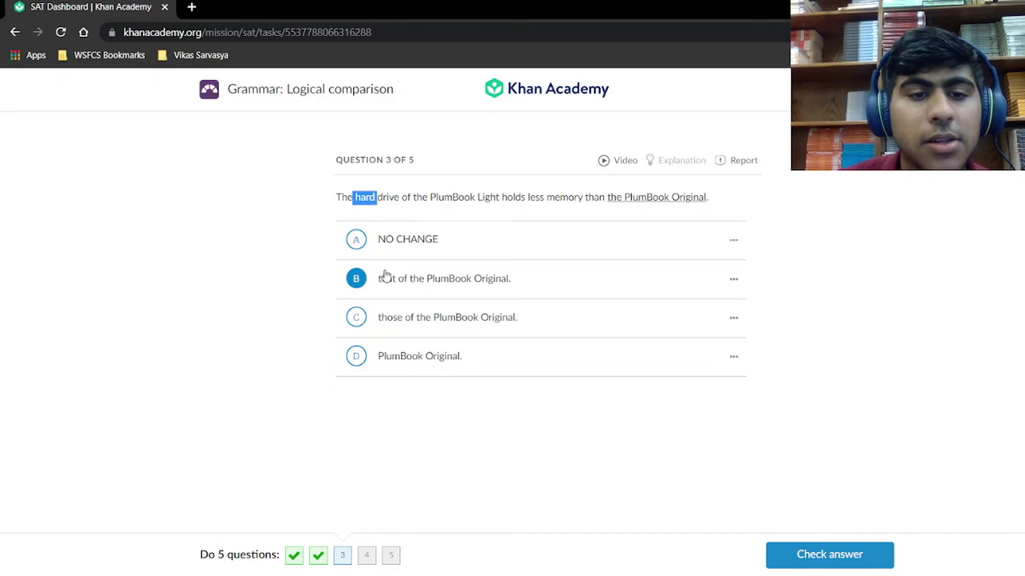
pyautogui.click(528, 420)
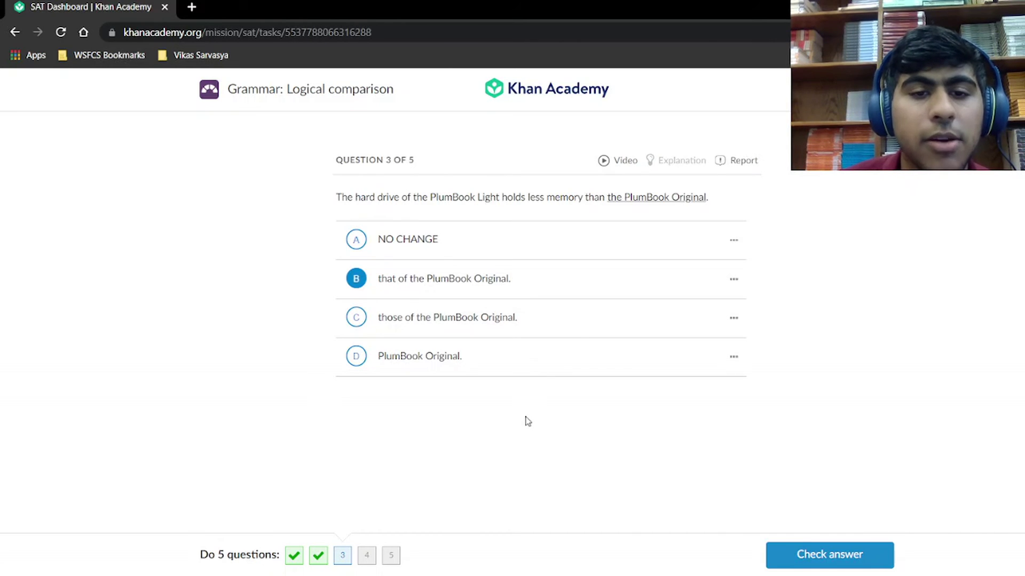
pyautogui.click(809, 554)
pyautogui.click(809, 554)
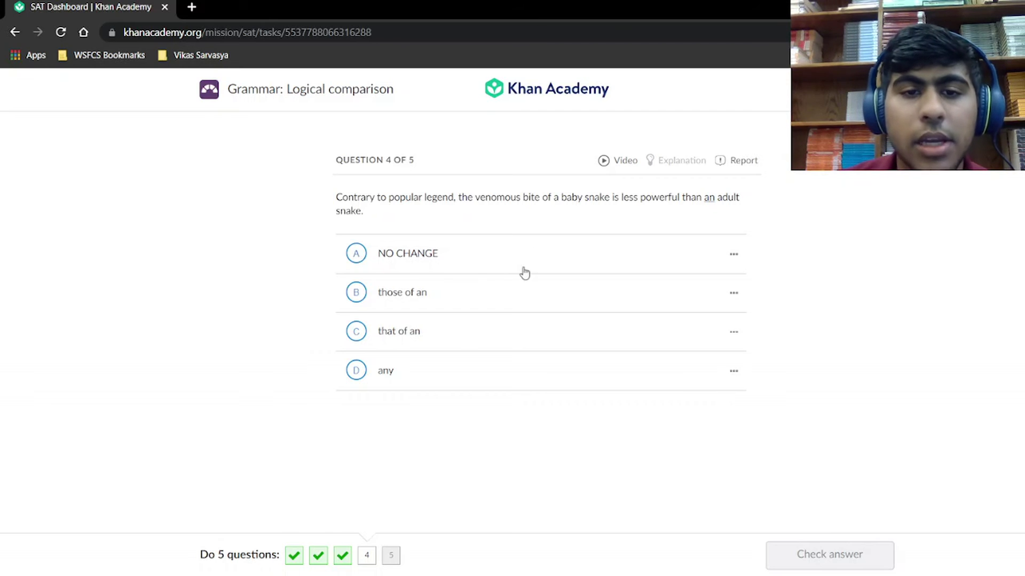
# Step: Select option C 'that of an' for the snake-bite question and check it
pyautogui.moveTo(476, 197); pyautogui.dragTo(567, 198)
pyautogui.click(502, 201)
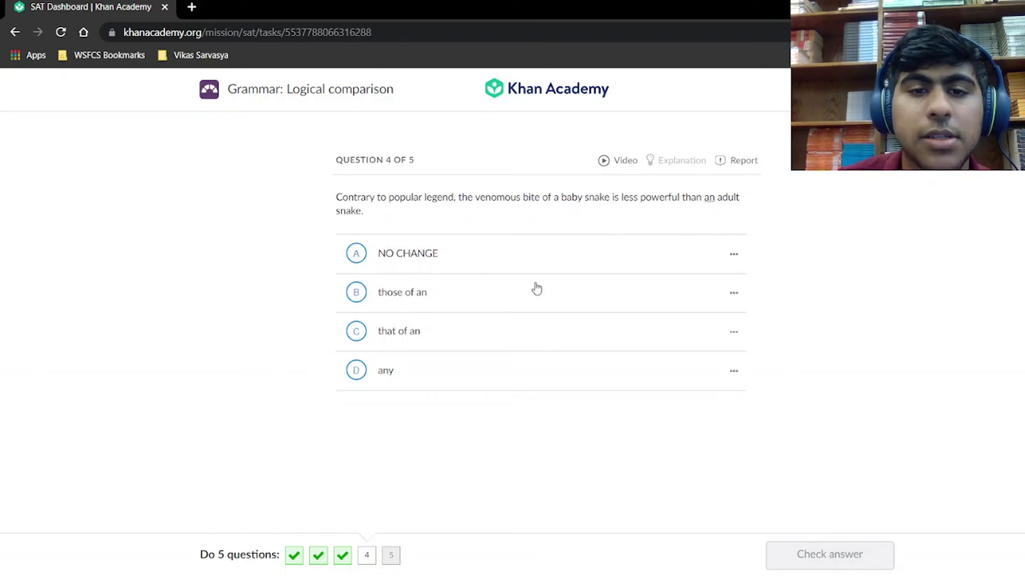
pyautogui.moveTo(478, 198); pyautogui.dragTo(541, 198)
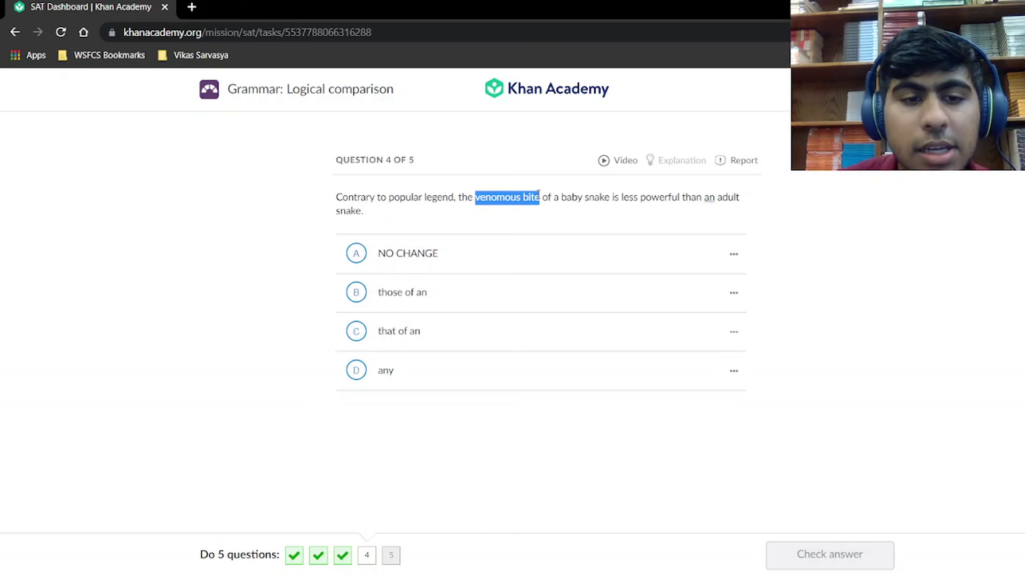
pyautogui.click(522, 203)
pyautogui.click(438, 338)
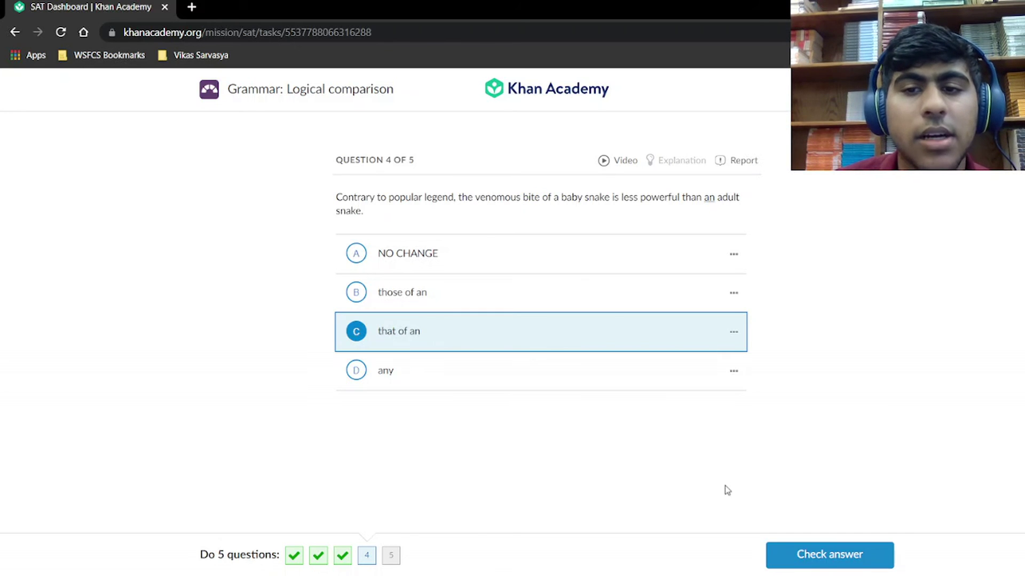
pyautogui.click(845, 553)
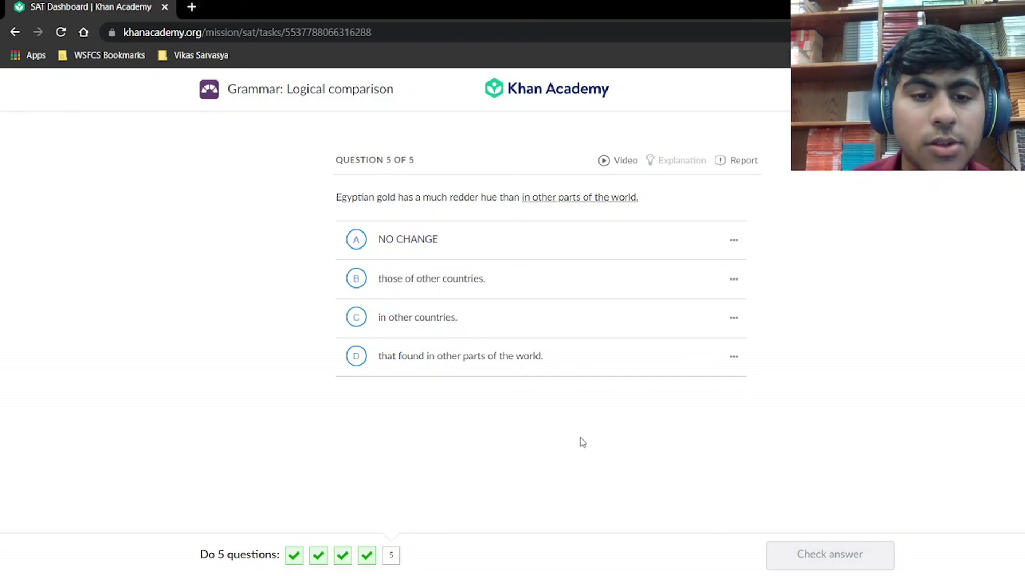
# Step: Select option D 'that found in other parts of the world.' for question 5
pyautogui.click(445, 366)
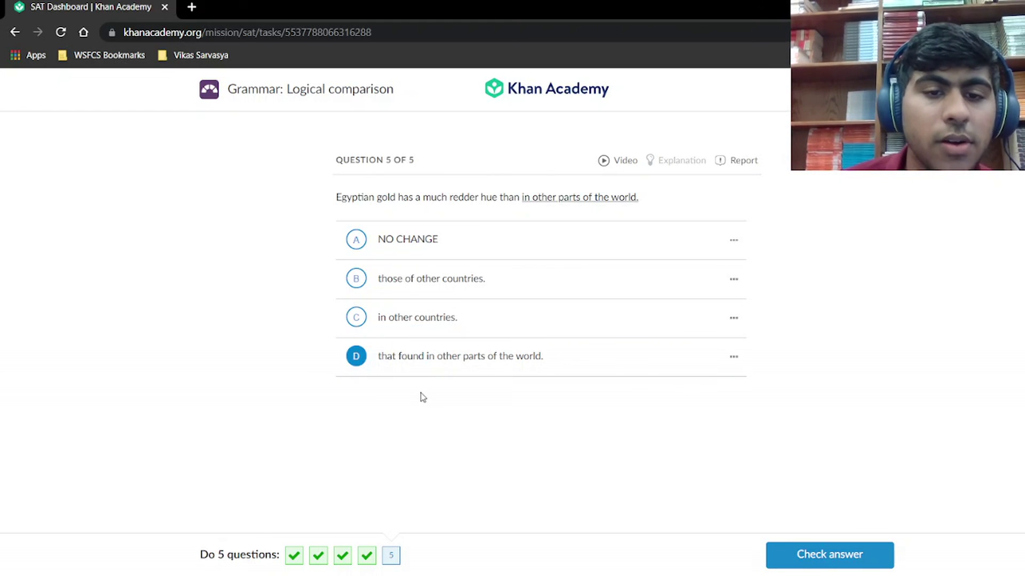
pyautogui.doubleClick(386, 197)
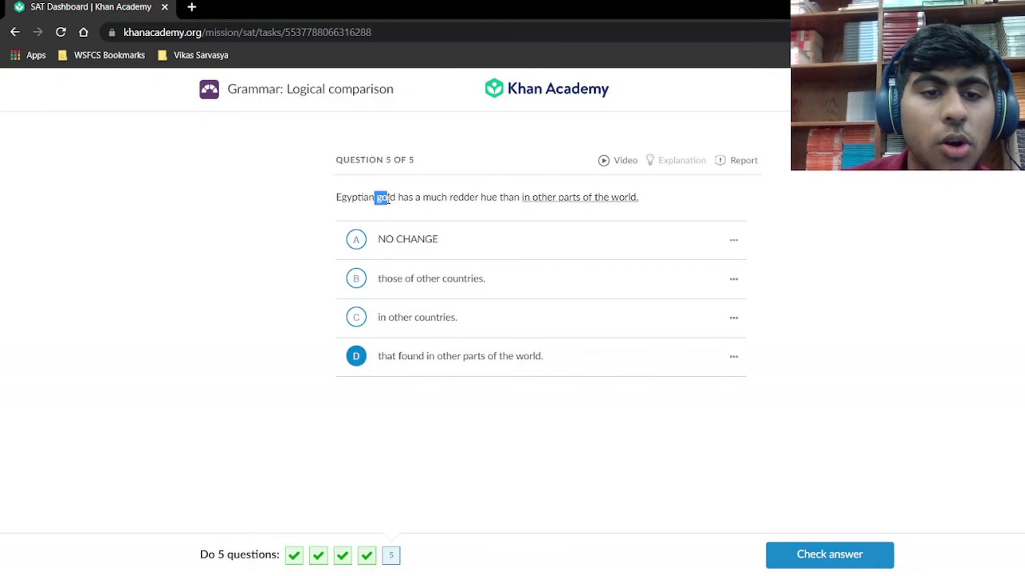
pyautogui.click(448, 473)
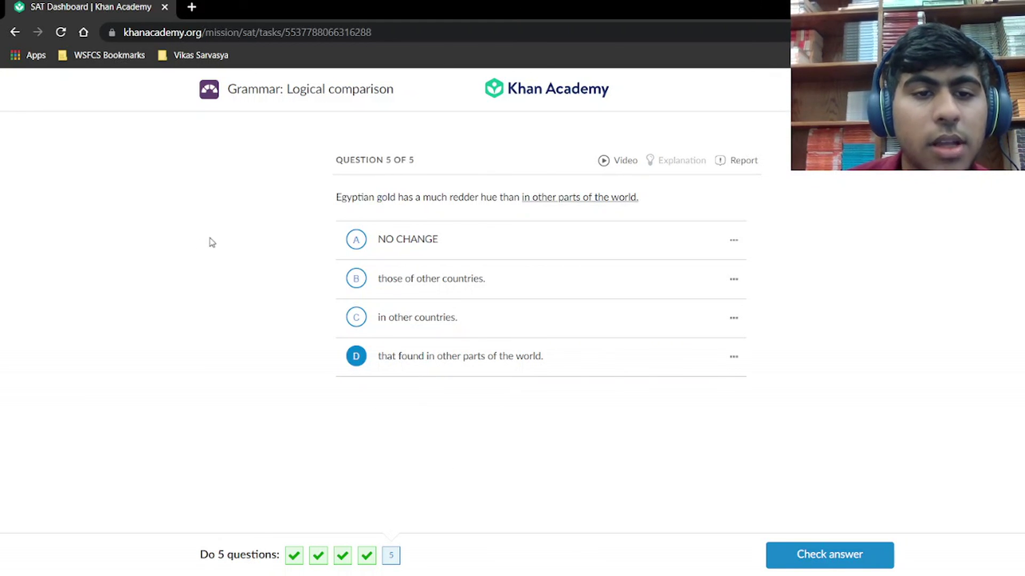